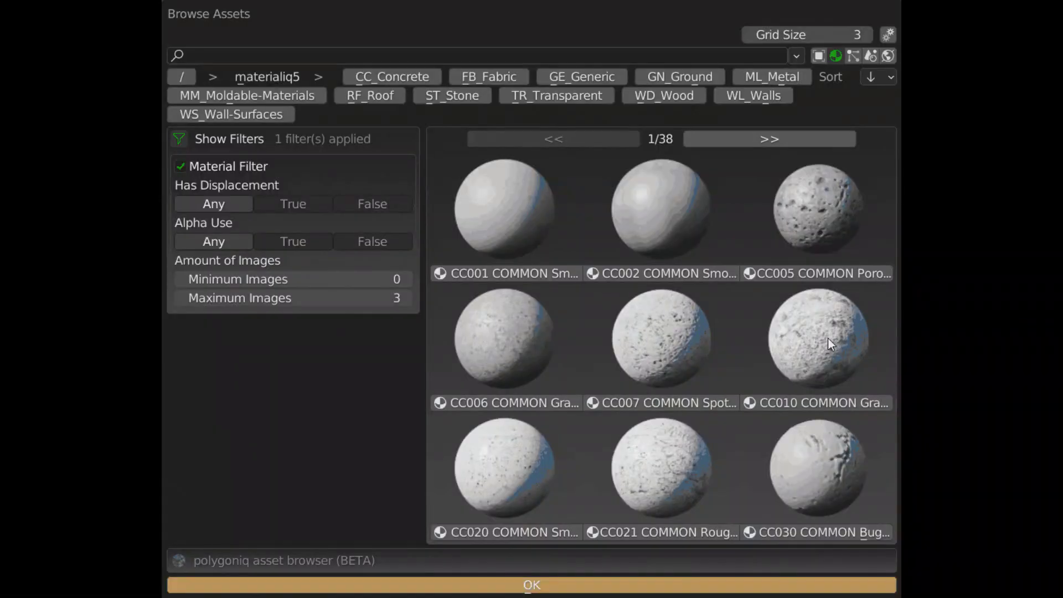
Step: Browse the ML_Metal and WD_Wood material categories, returning to the materialiq5 root after each
click(756, 76)
click(263, 76)
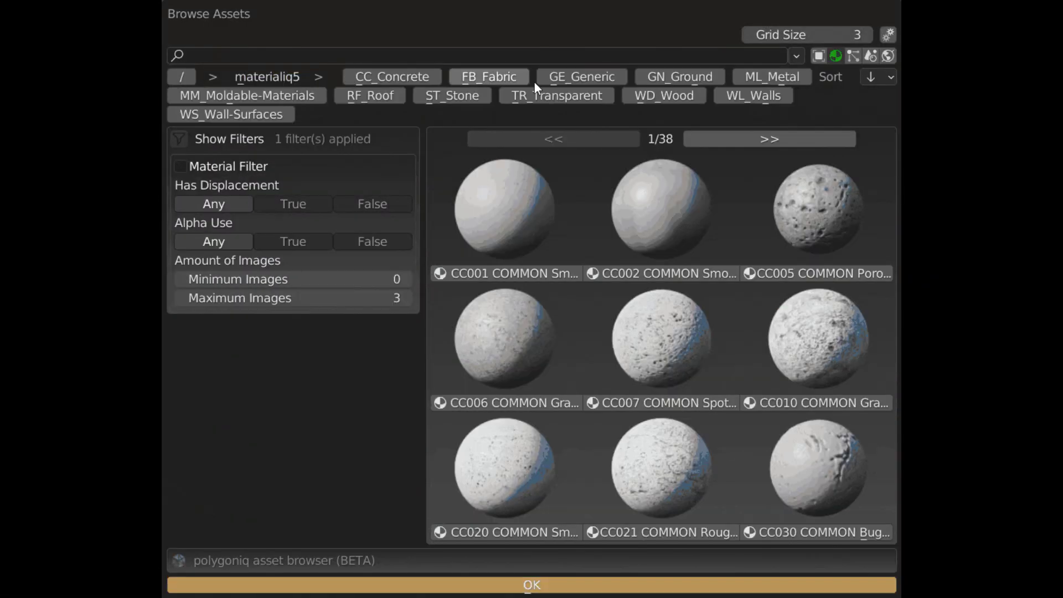
click(649, 95)
click(261, 75)
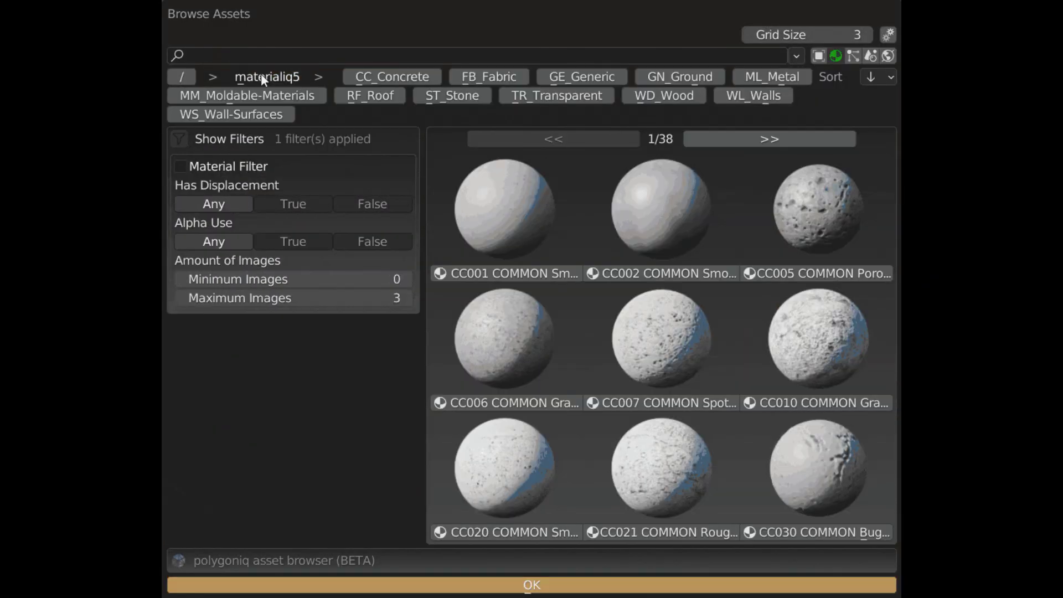
Step: Browse the TR_Transparent category, return to the materialiq5 root, and begin a 'concrete' library search
click(540, 95)
click(285, 77)
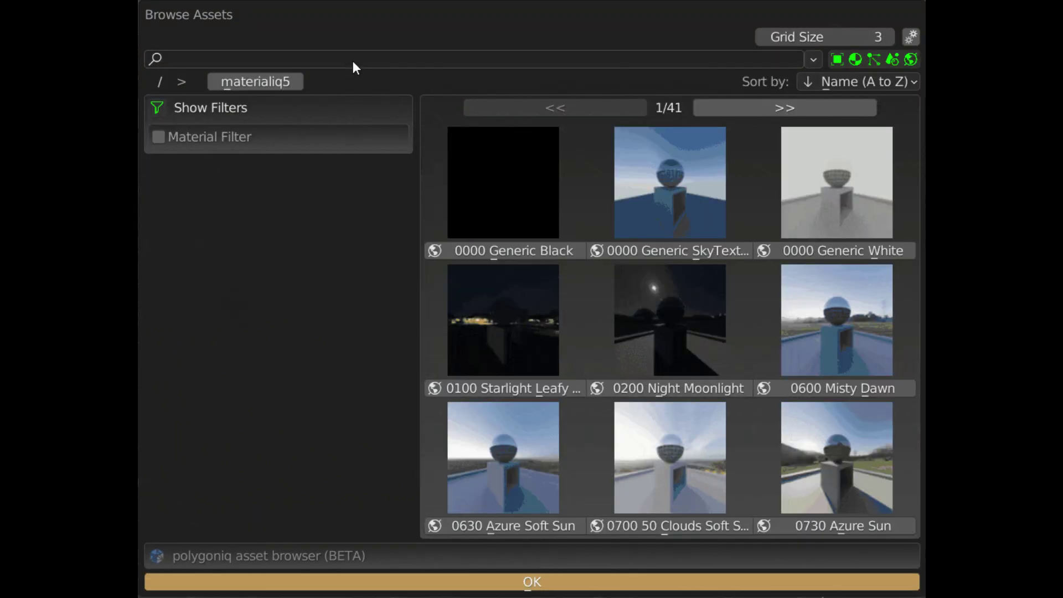
click(350, 57)
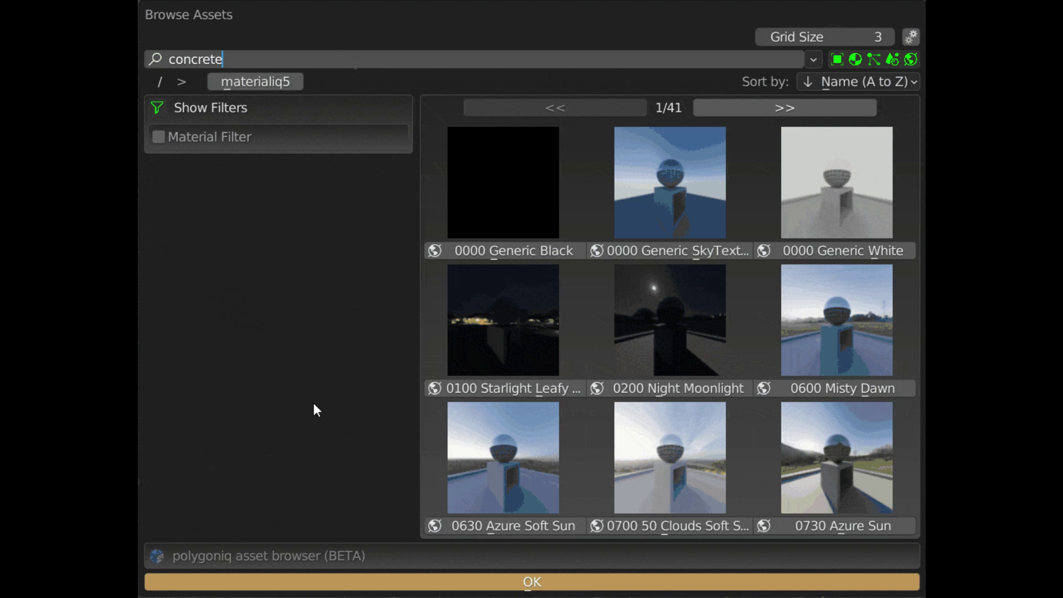
Step: Search the library for concrete, steel and spruce materials in turn
key(Return)
click(285, 58)
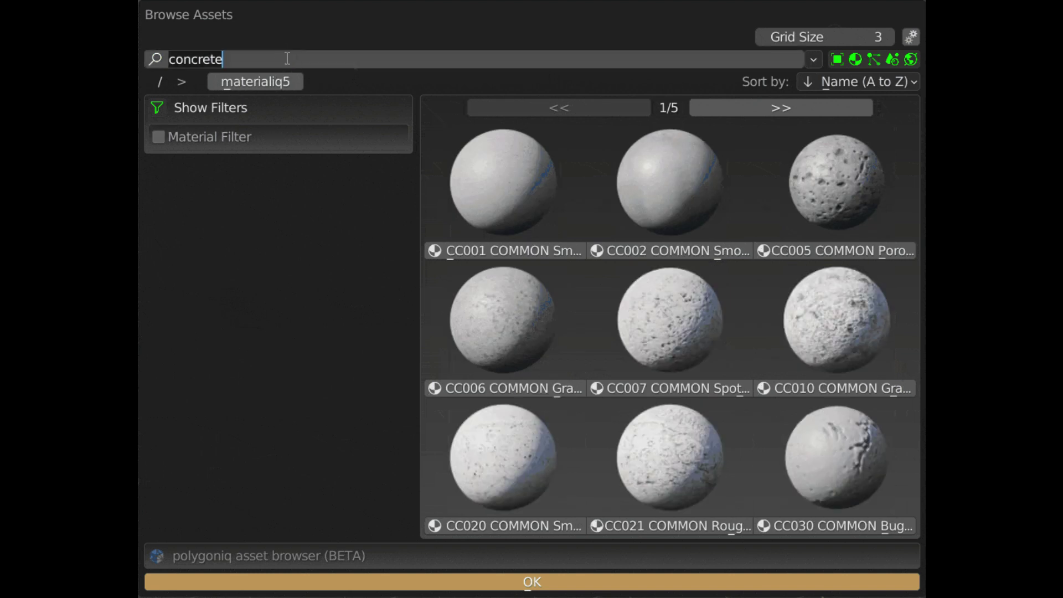
text(steel)
key(Return)
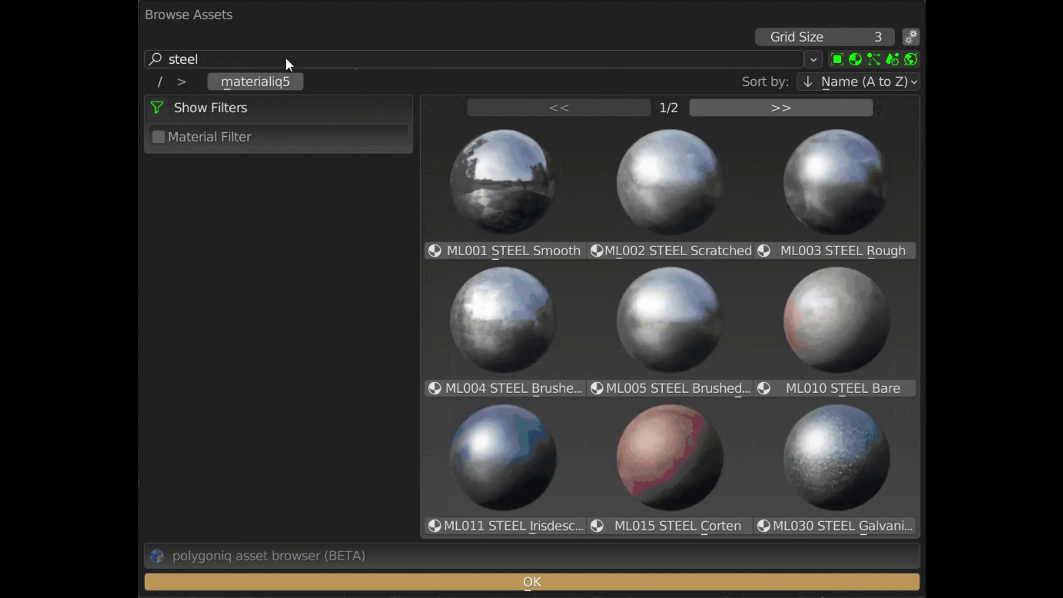
click(287, 59)
text(spruce)
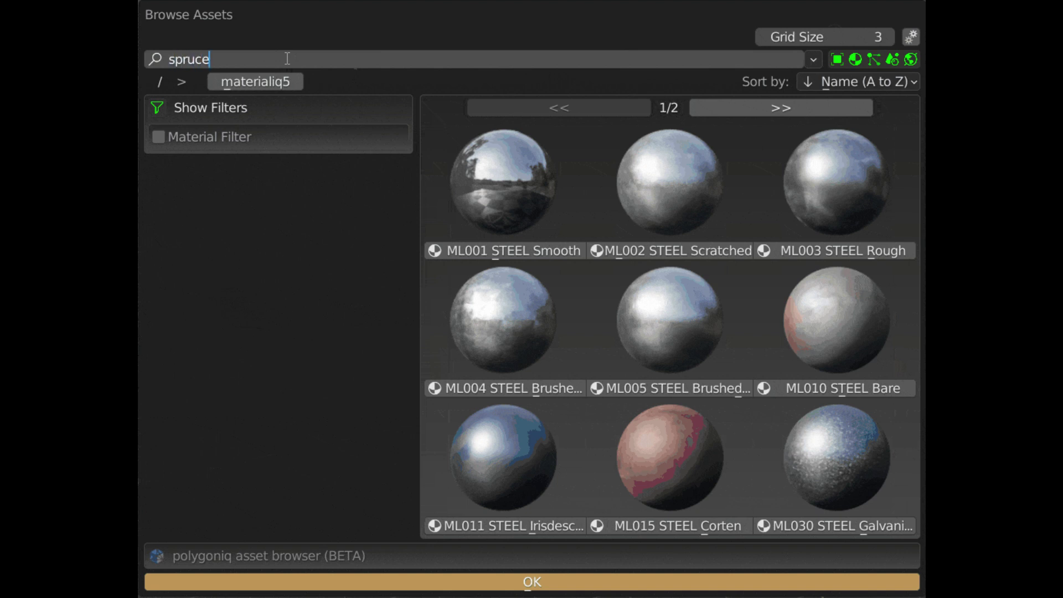
key(Return)
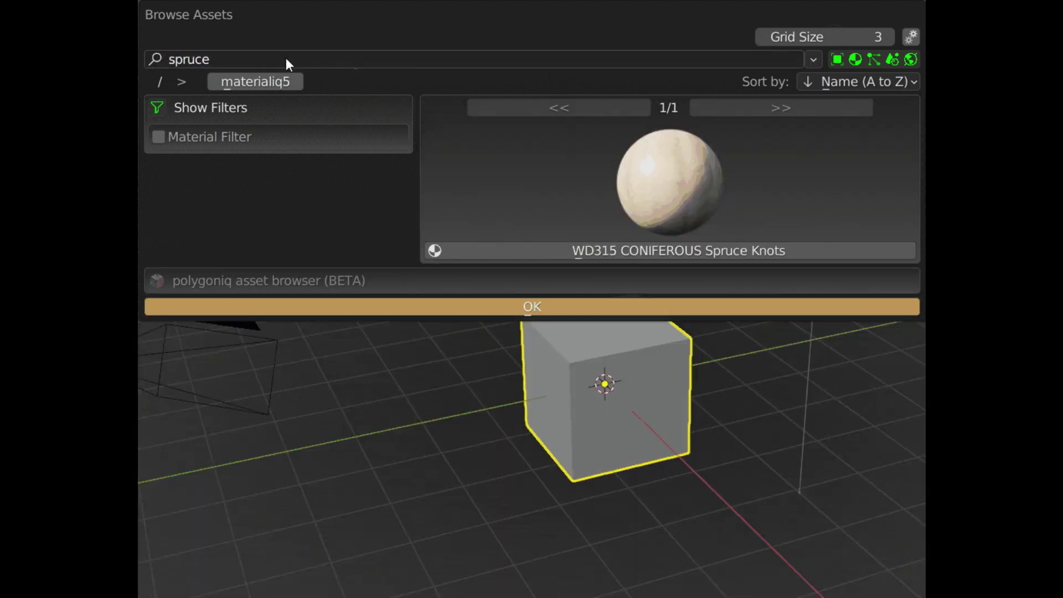
Step: Set the Has Displacement filter to True, then reset it to Any
click(286, 57)
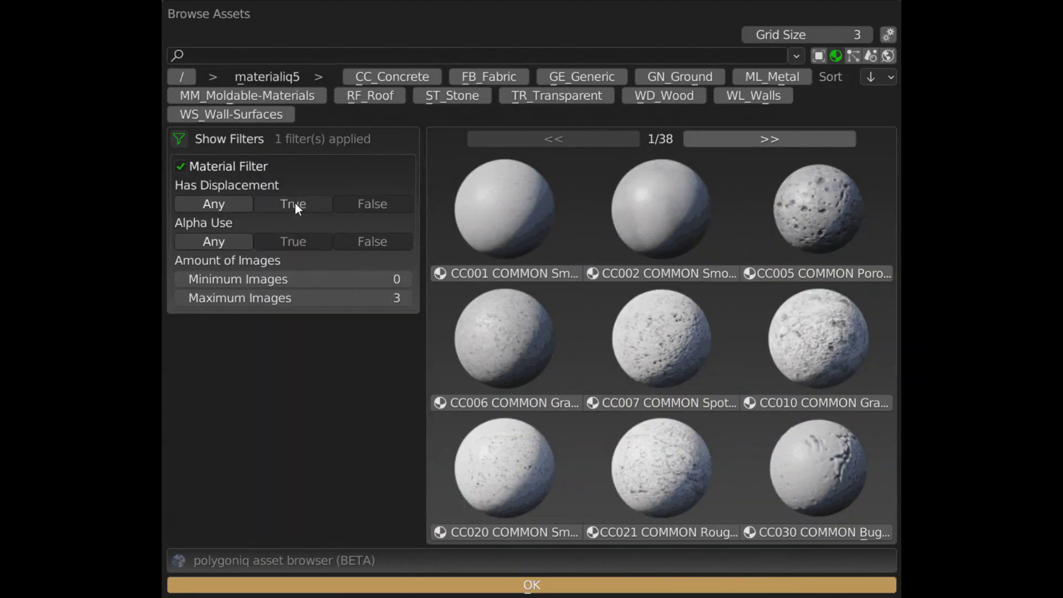
click(295, 203)
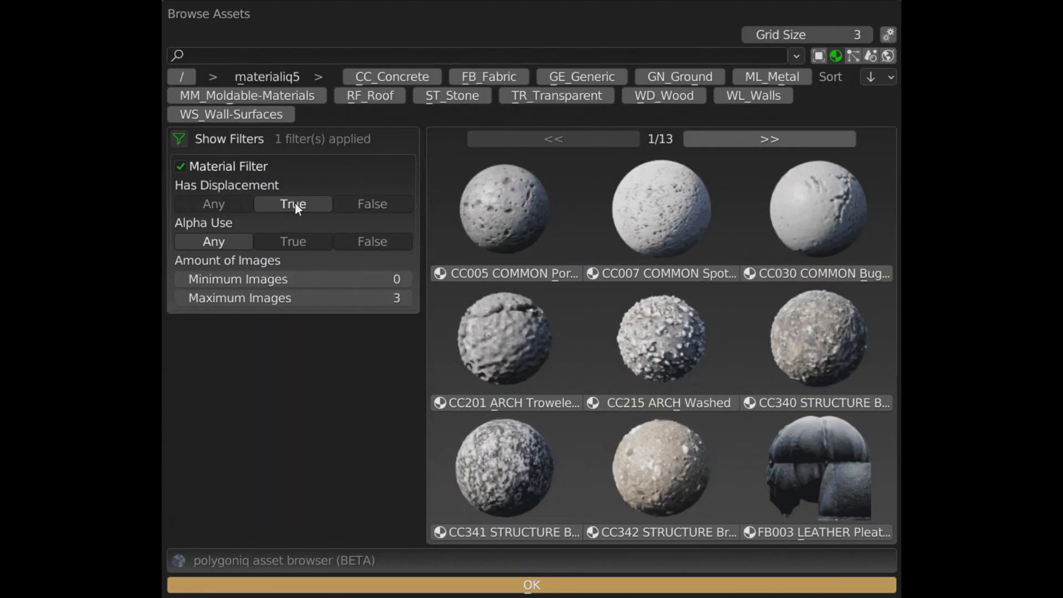
click(232, 208)
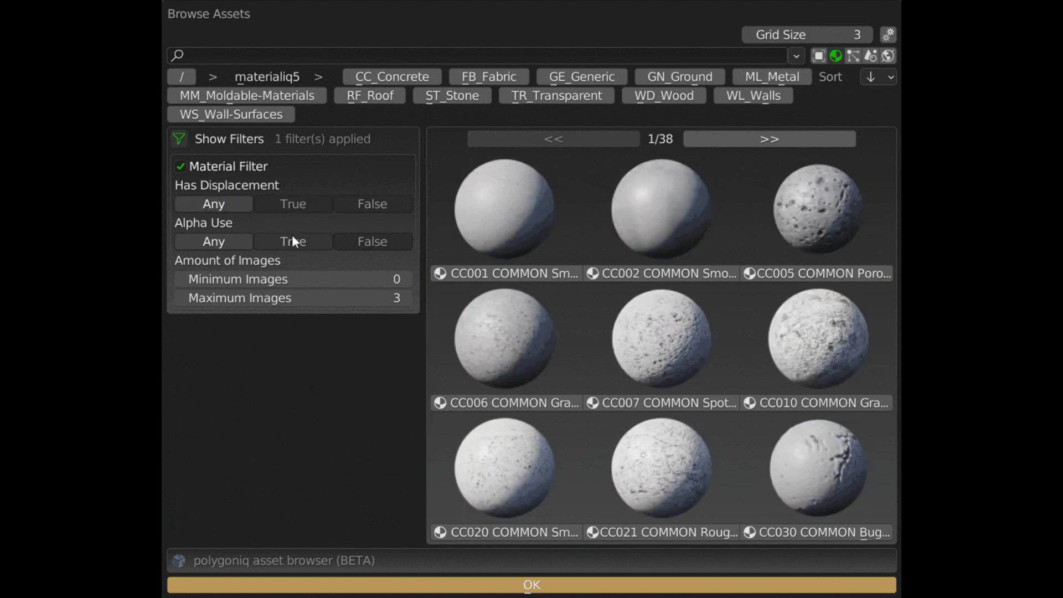